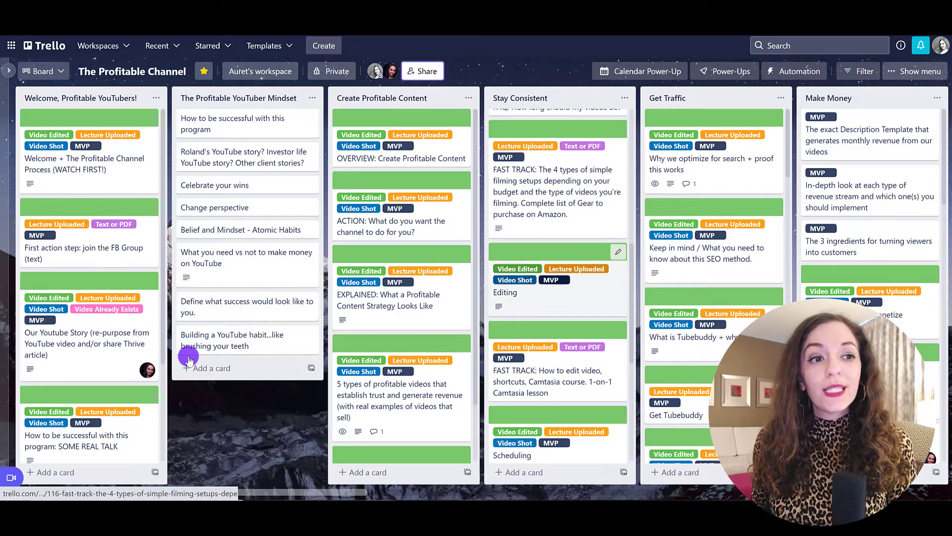
# - Return to the boards home and reopen The Profitable Channel from Starred boards
pyautogui.click(41, 48)
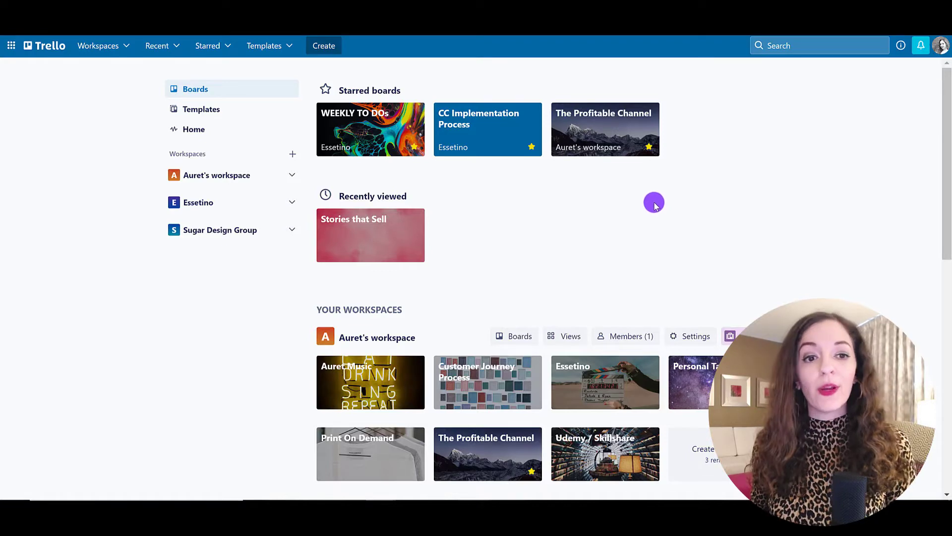
pyautogui.scroll(-1, 695, 240)
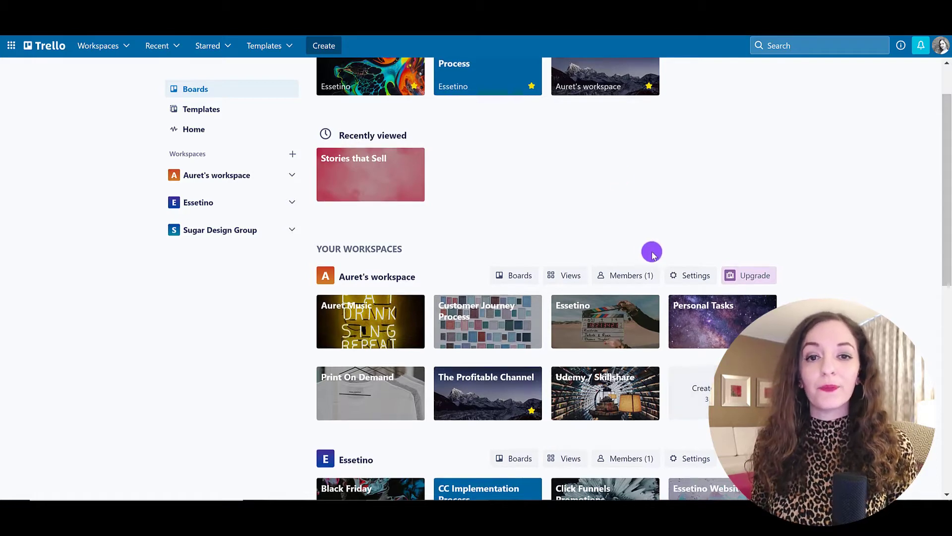
pyautogui.scroll(1, 598, 144)
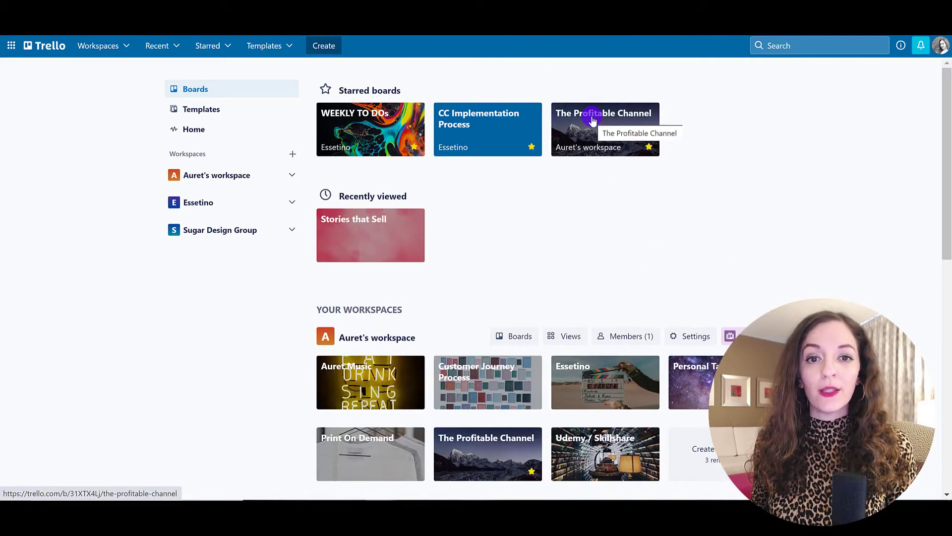
pyautogui.click(593, 120)
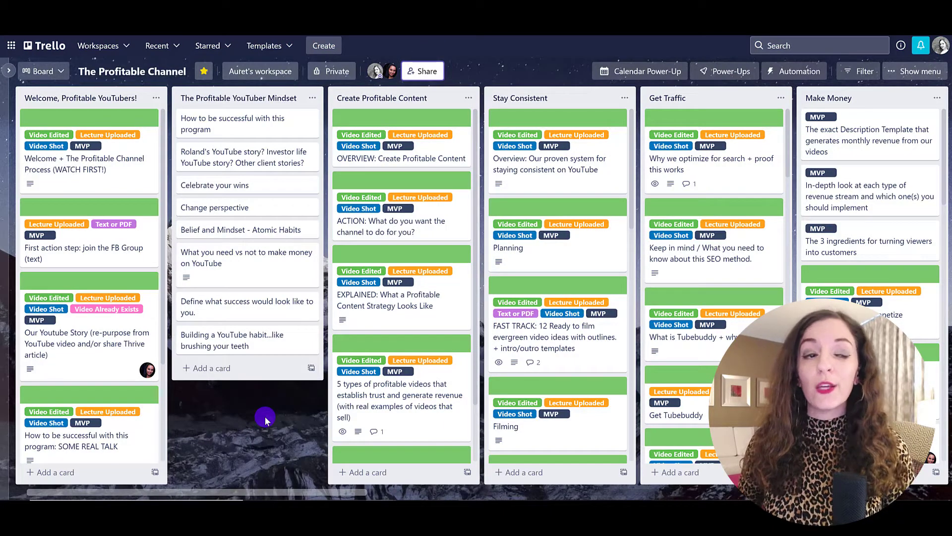
# - Place Create Profitable Content after Stay Consistent, leaving the title and ACTION card as they were
pyautogui.click(120, 74)
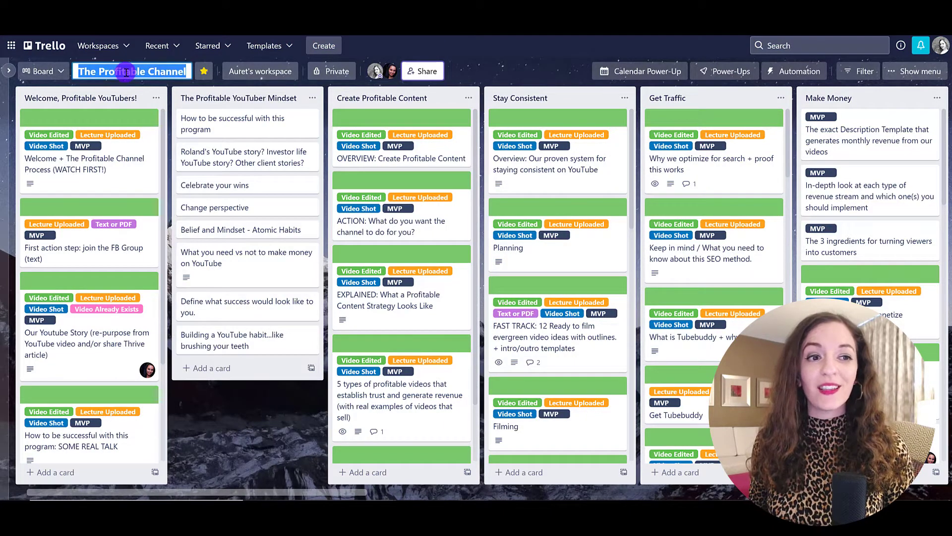
pyautogui.click(208, 442)
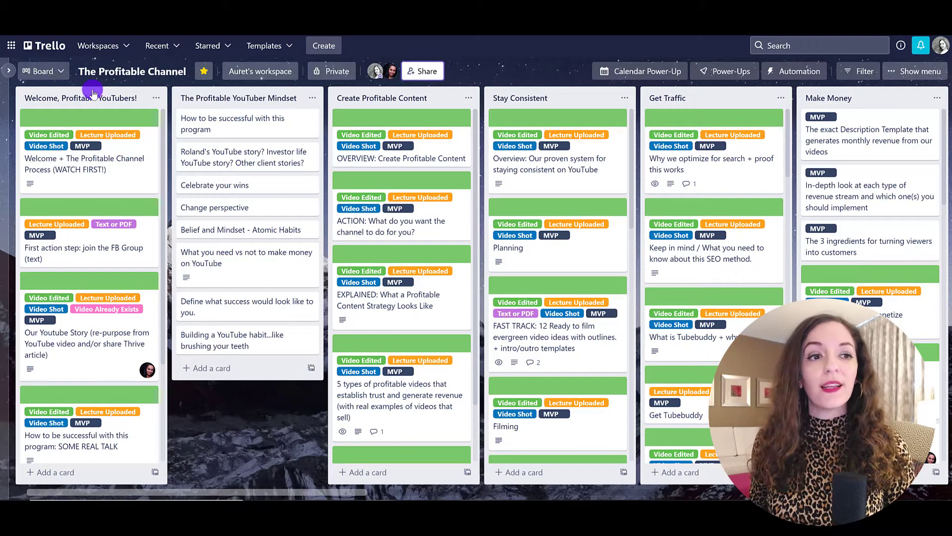
pyautogui.moveTo(113, 95); pyautogui.dragTo(115, 97)
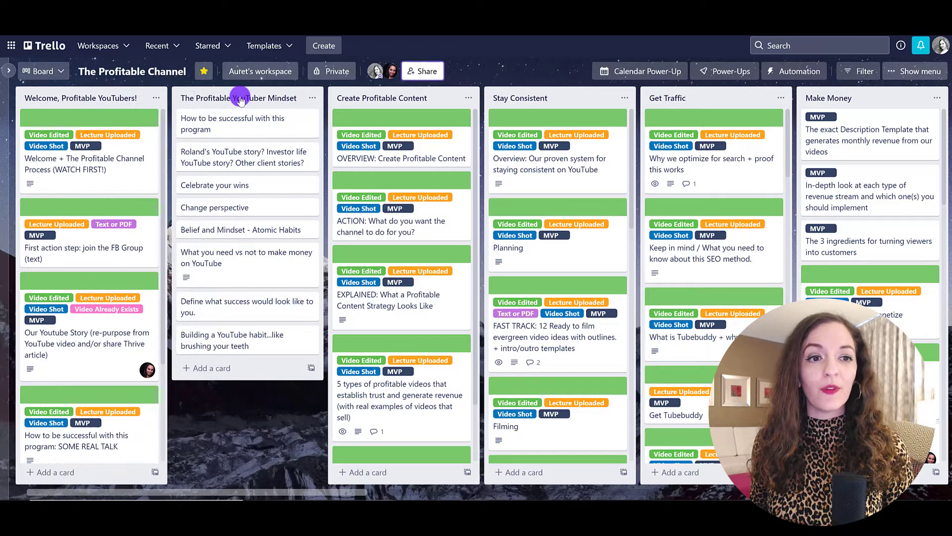
pyautogui.moveTo(240, 99); pyautogui.dragTo(218, 101)
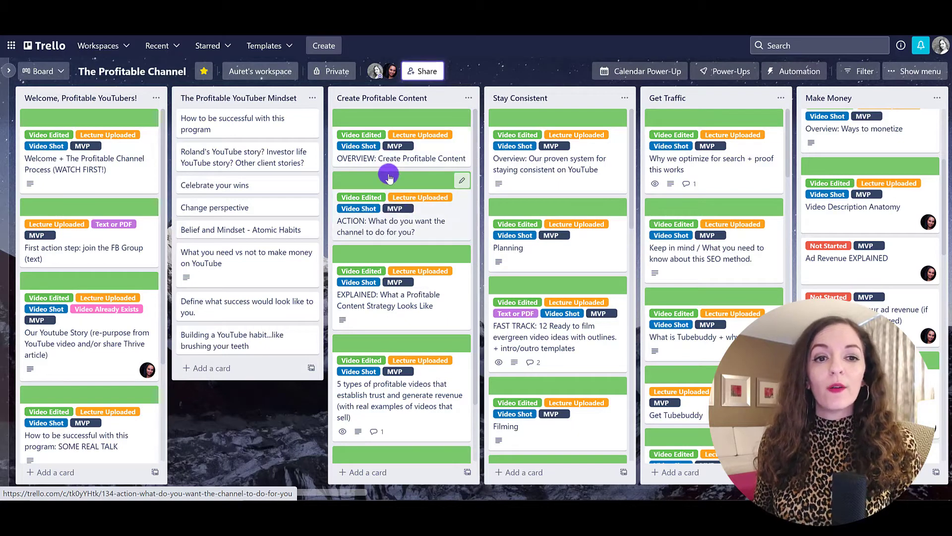
pyautogui.moveTo(416, 187); pyautogui.dragTo(411, 113)
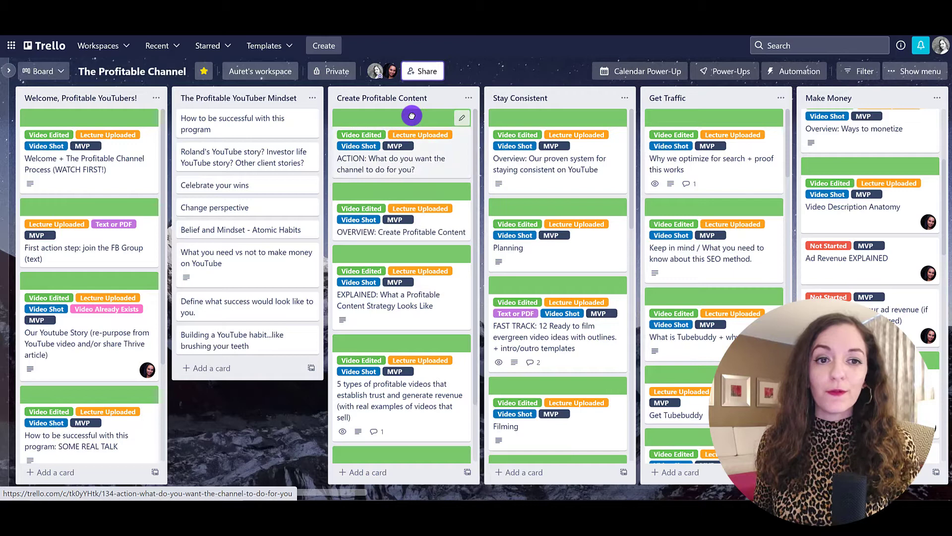
pyautogui.moveTo(413, 154); pyautogui.dragTo(410, 199)
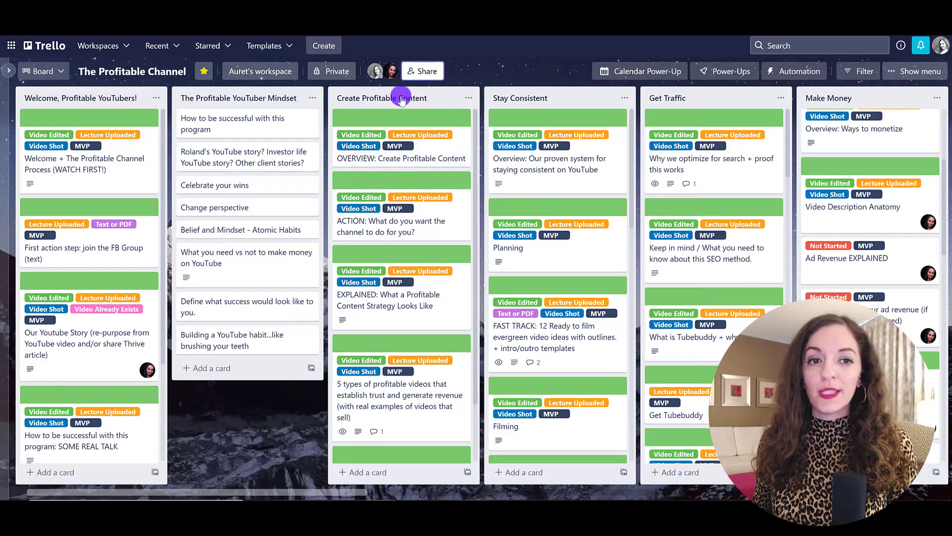
pyautogui.moveTo(405, 100); pyautogui.dragTo(544, 101)
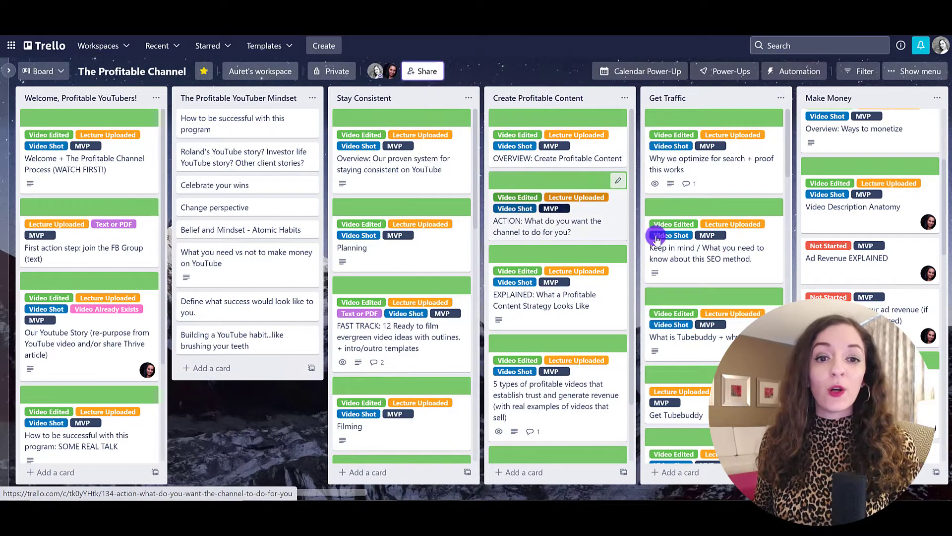
# - Move Create Profitable Content back to third place, right after The Profitable YouTuber Mindset
pyautogui.click(620, 181)
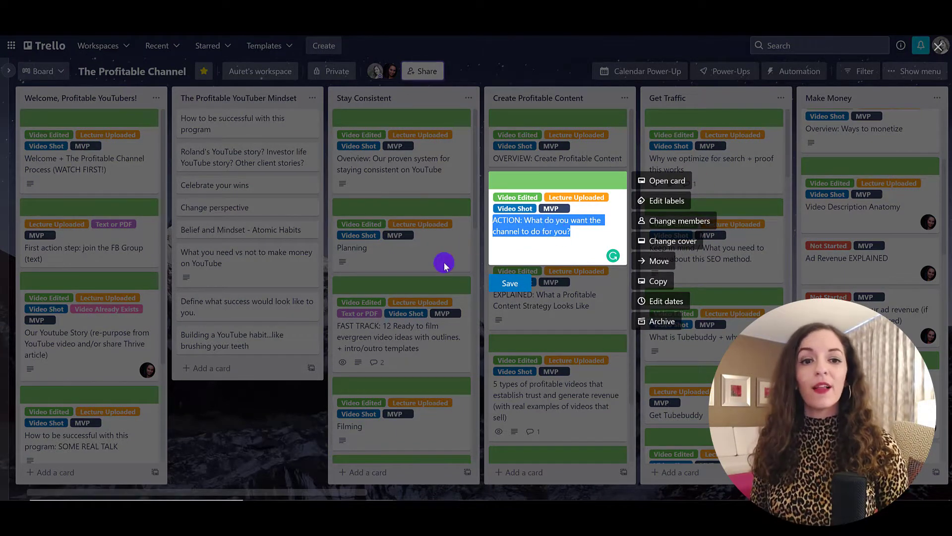
pyautogui.click(252, 422)
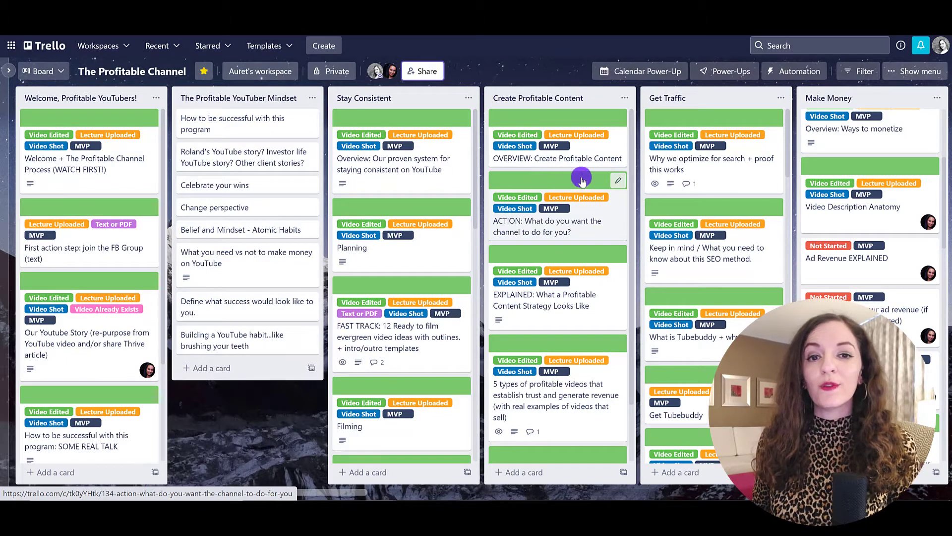
pyautogui.moveTo(535, 182); pyautogui.dragTo(547, 151)
pyautogui.moveTo(543, 98); pyautogui.dragTo(387, 98)
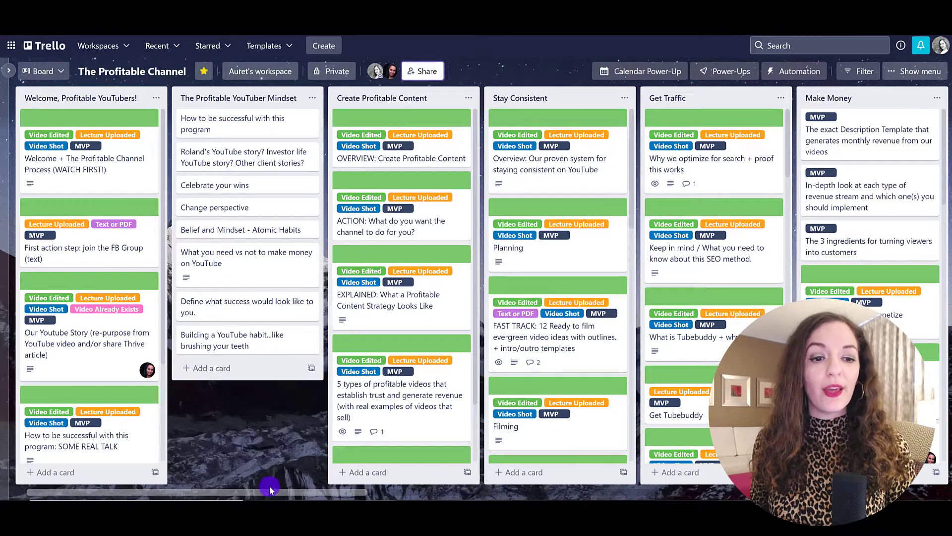
# - Scroll to the board's end and add a new list named 'Module 1'
pyautogui.moveTo(269, 491); pyautogui.dragTo(828, 492)
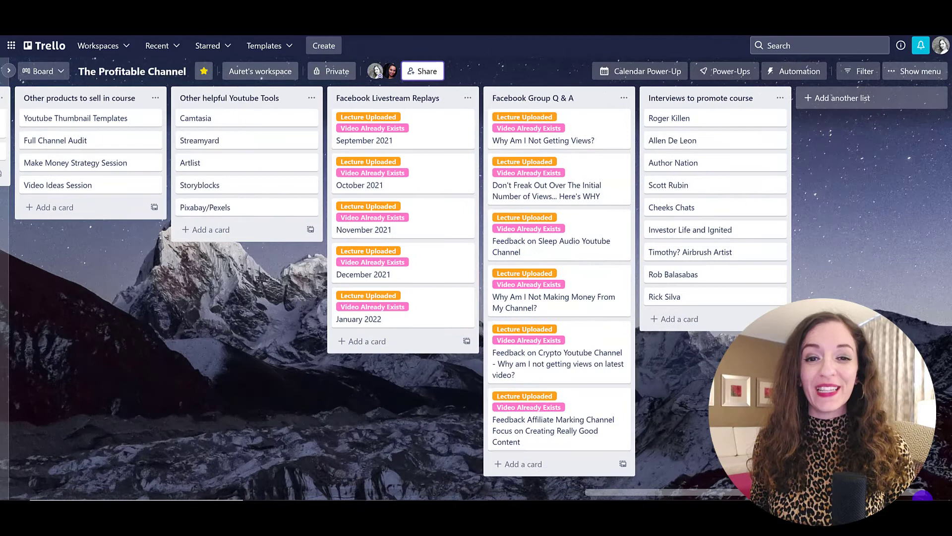
pyautogui.click(840, 101)
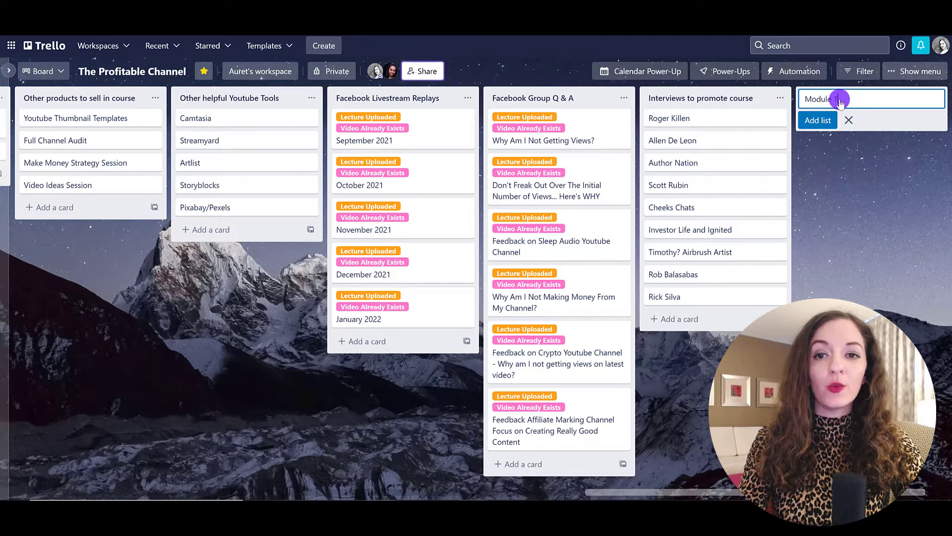
pyautogui.click(818, 121)
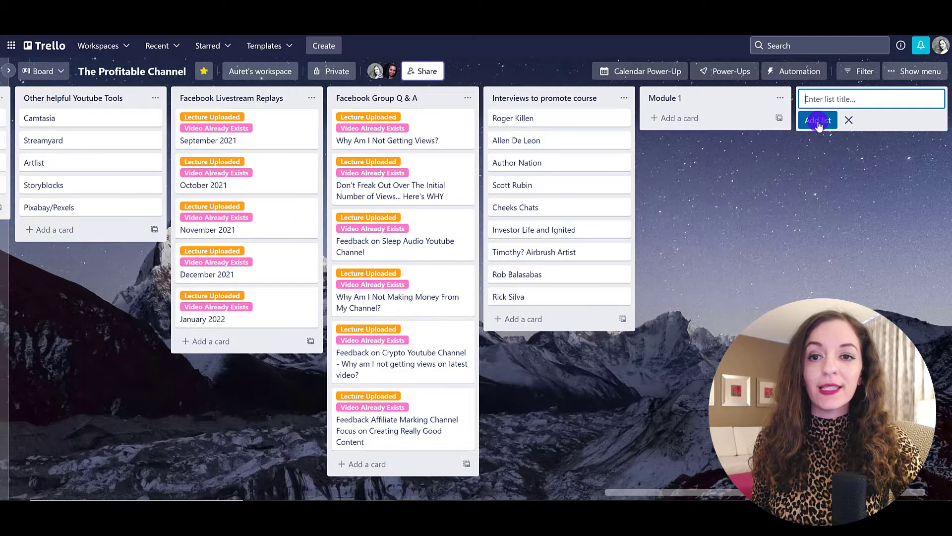
pyautogui.click(849, 121)
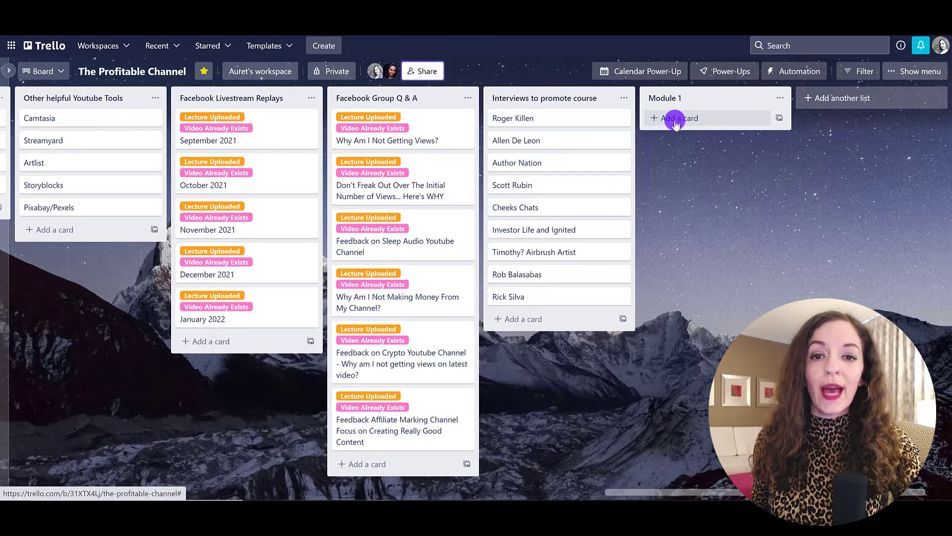
# - Add a 'Lecture 1' card to the Module 1 list
pyautogui.click(675, 119)
pyautogui.write('Lec')
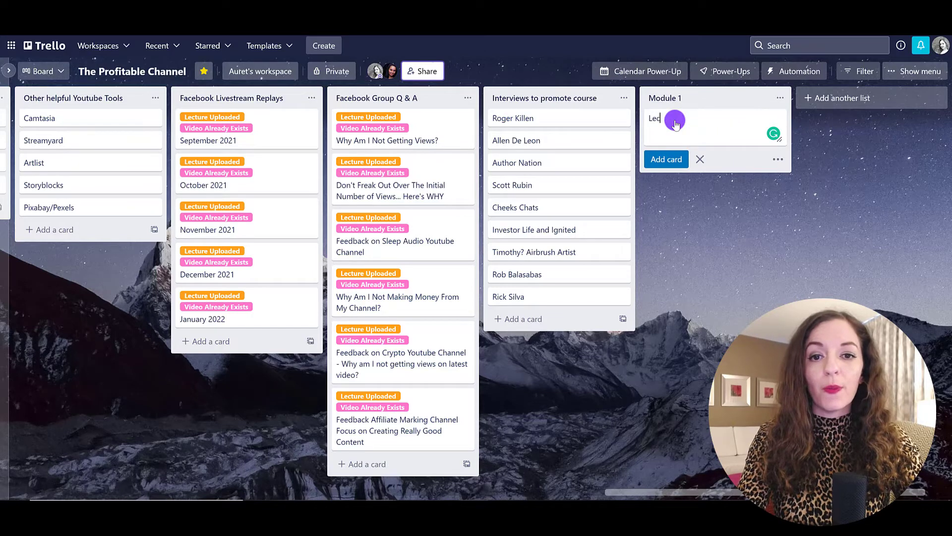
pyautogui.write('ture 1')
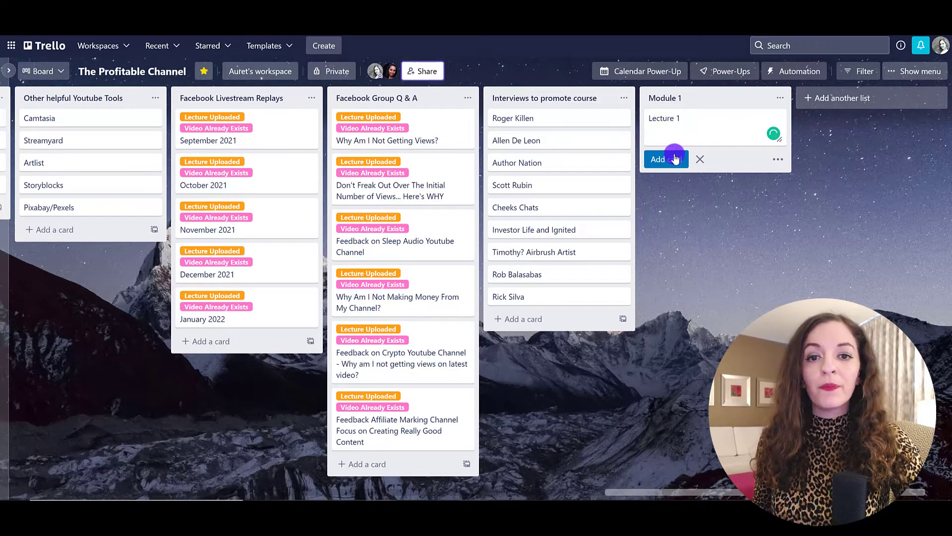
pyautogui.click(676, 159)
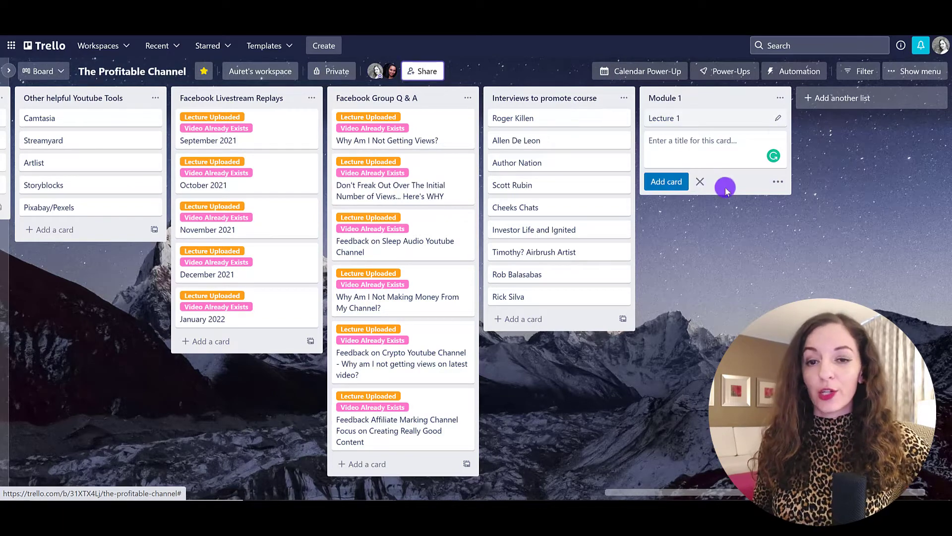
pyautogui.click(704, 479)
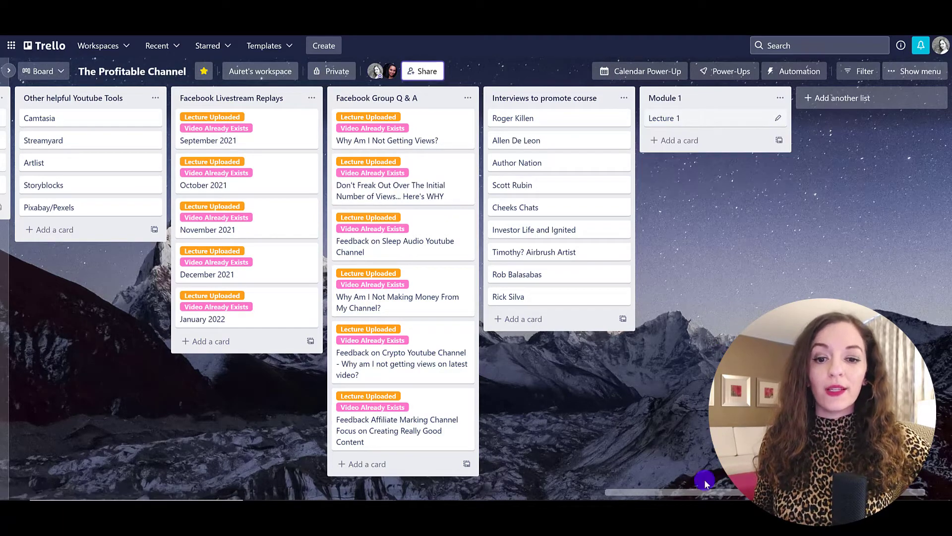
# - Scroll the board fully left so the Welcome list shows again
pyautogui.moveTo(710, 490); pyautogui.dragTo(30, 489)
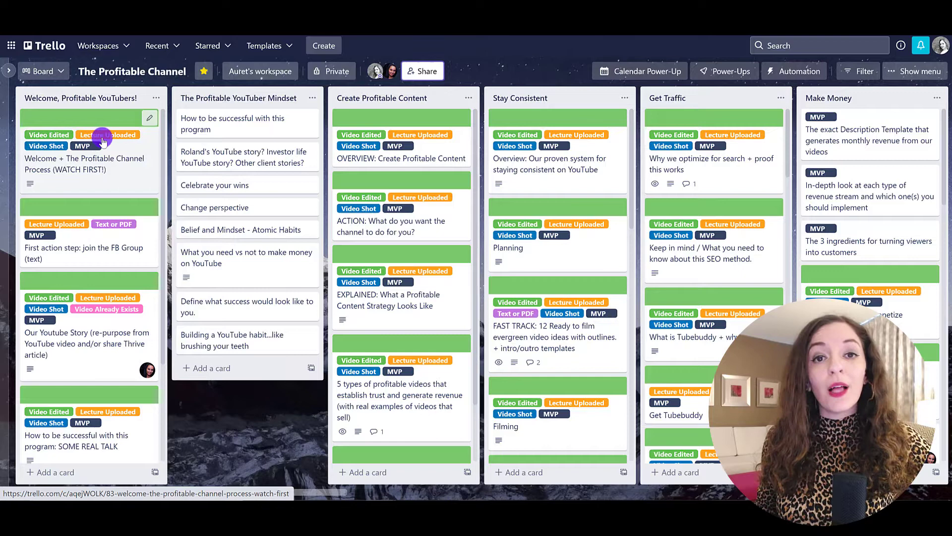
# - Leave the Welcome card labelled Video Edited, Lecture Uploaded, Video Shot and MVP only
pyautogui.click(149, 119)
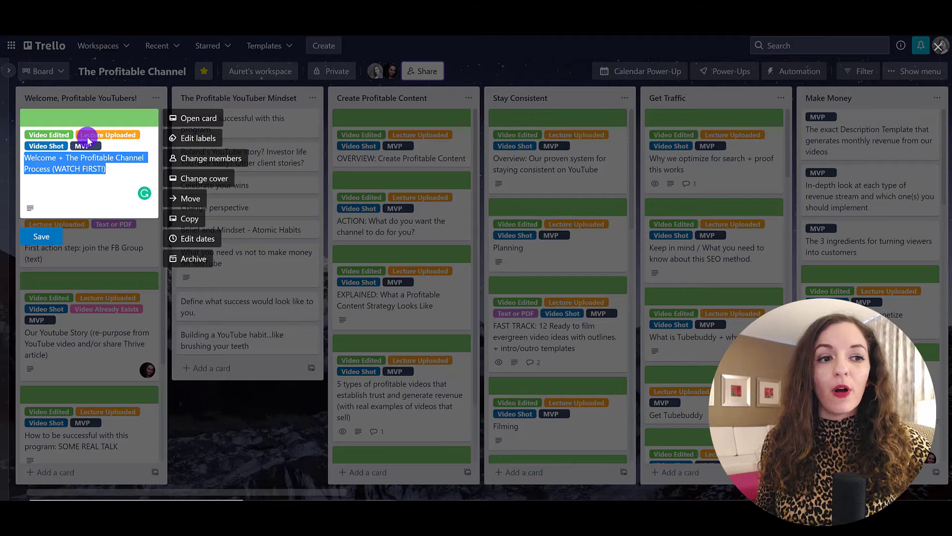
pyautogui.click(196, 139)
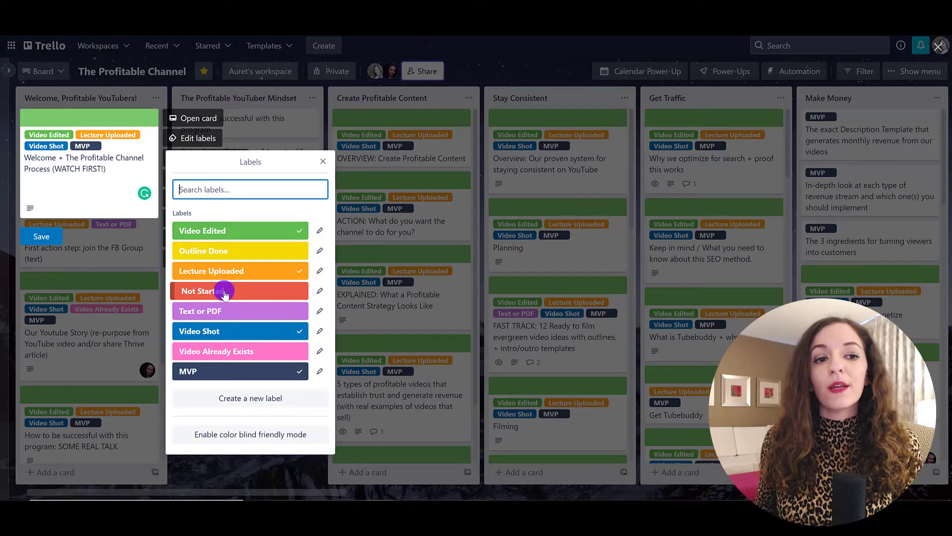
pyautogui.click(298, 292)
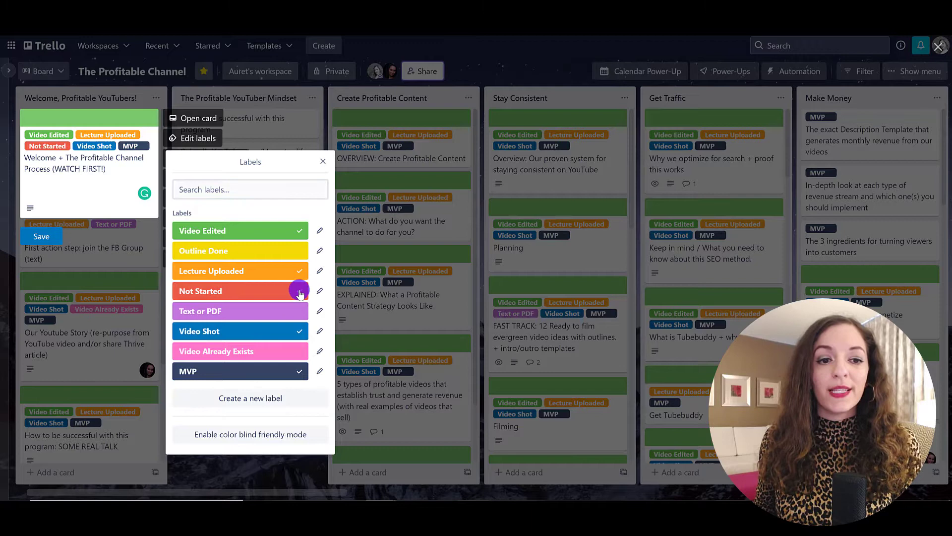
pyautogui.click(300, 291)
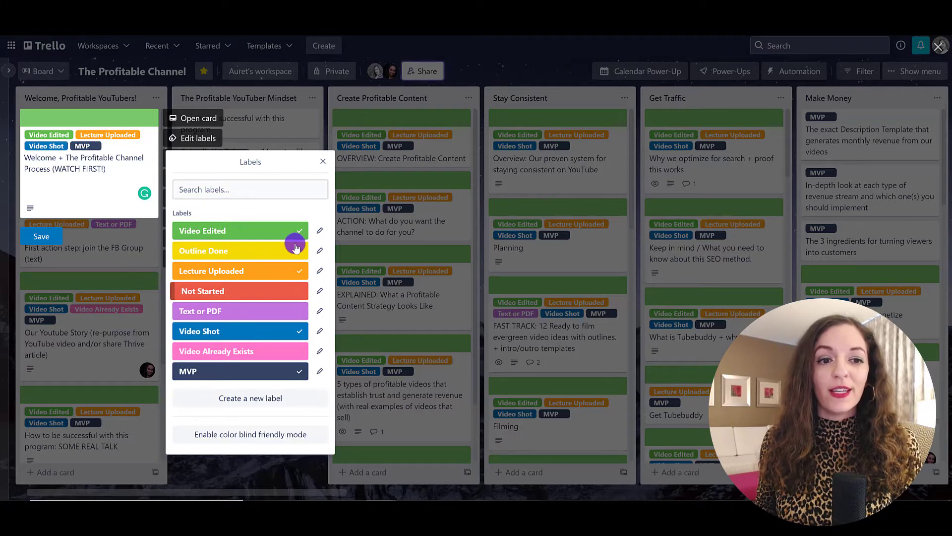
pyautogui.click(300, 253)
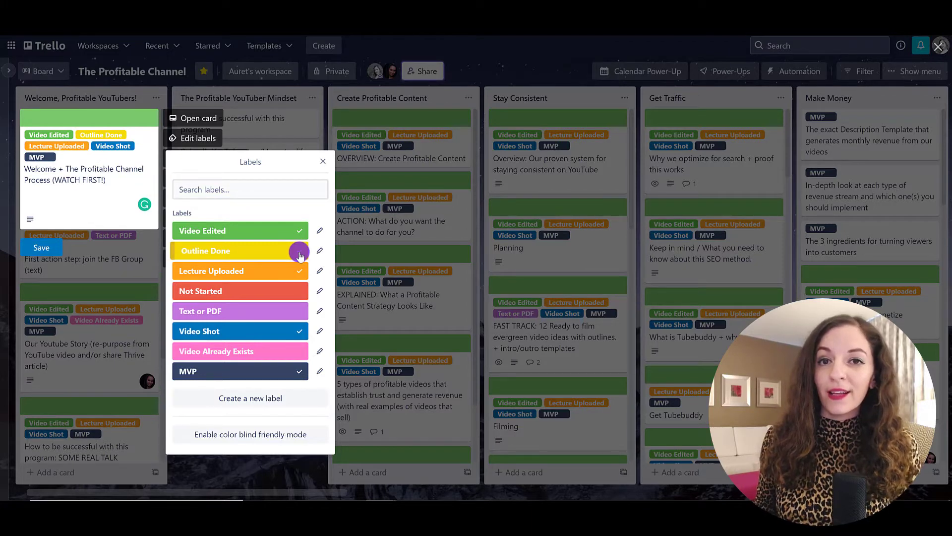
pyautogui.click(300, 253)
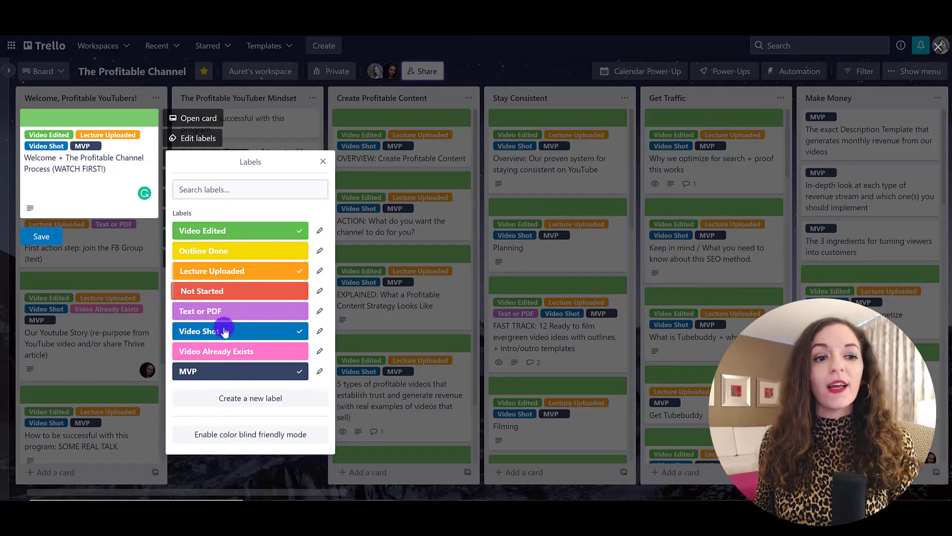
pyautogui.click(226, 332)
pyautogui.click(227, 332)
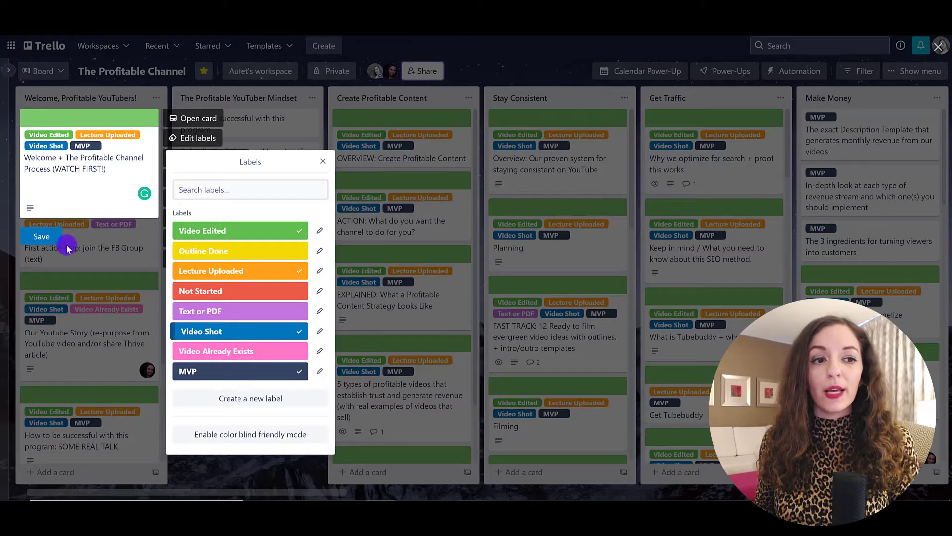
pyautogui.click(108, 237)
pyautogui.click(114, 248)
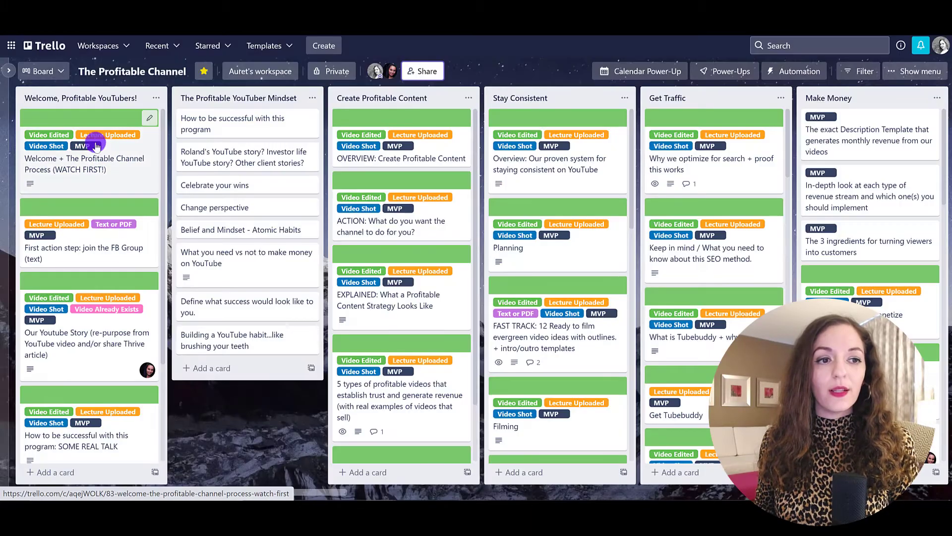
# - Open the Welcome card and browse its lecture-script description, briefly selecting all its text
pyautogui.click(77, 171)
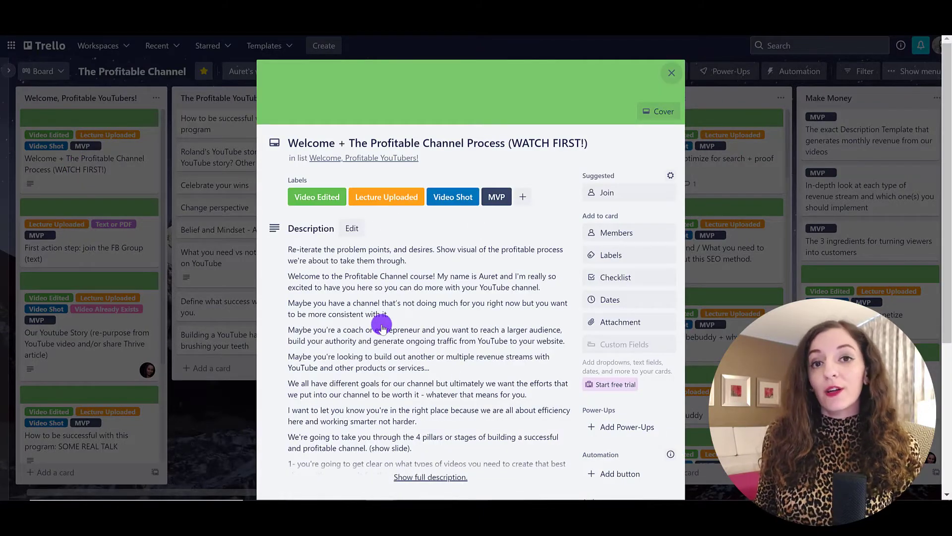
pyautogui.scroll(-3, 382, 325)
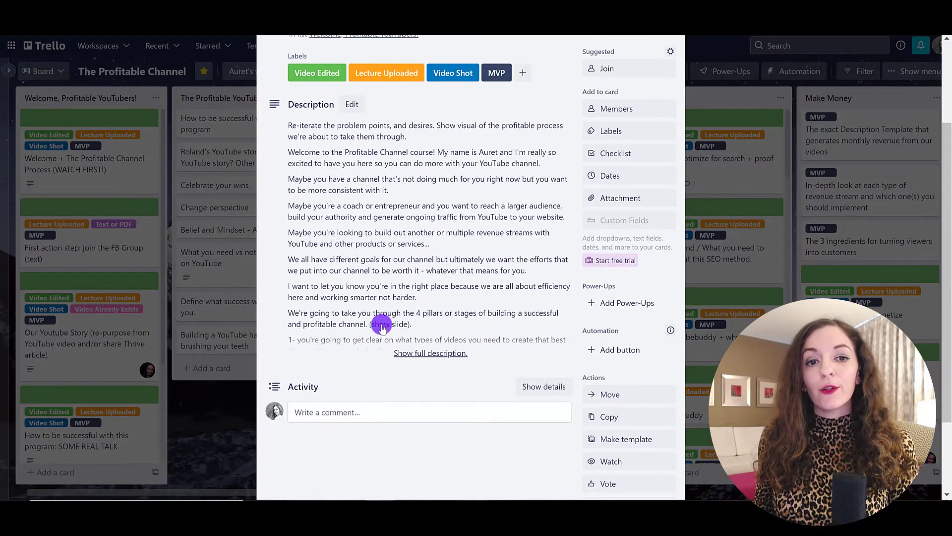
pyautogui.scroll(1, 382, 326)
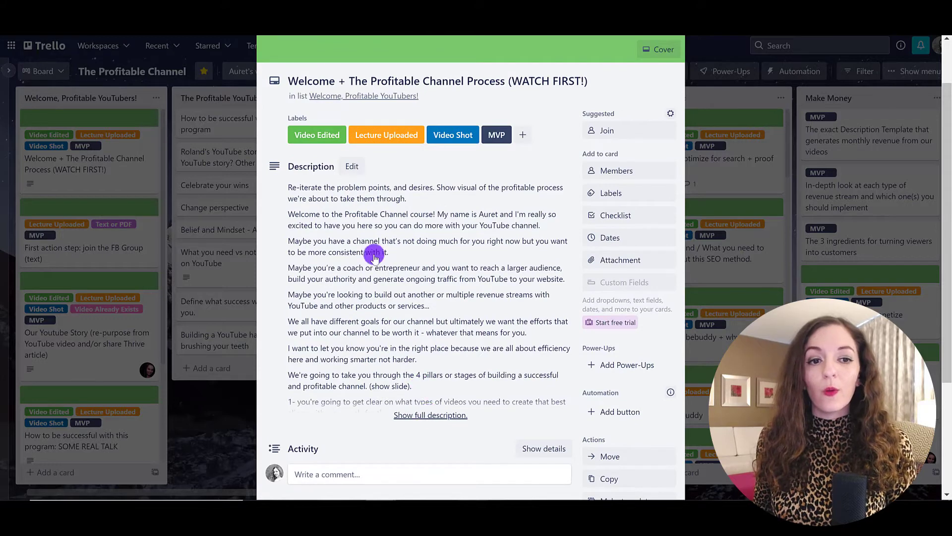
pyautogui.click(415, 298)
pyautogui.click(401, 289)
pyautogui.hotkey('ctrl', 'a')
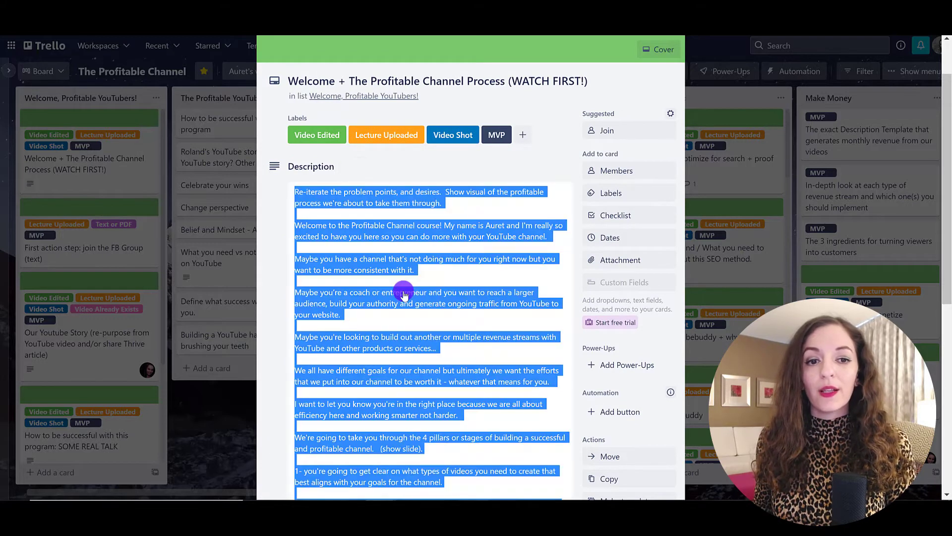
pyautogui.click(333, 250)
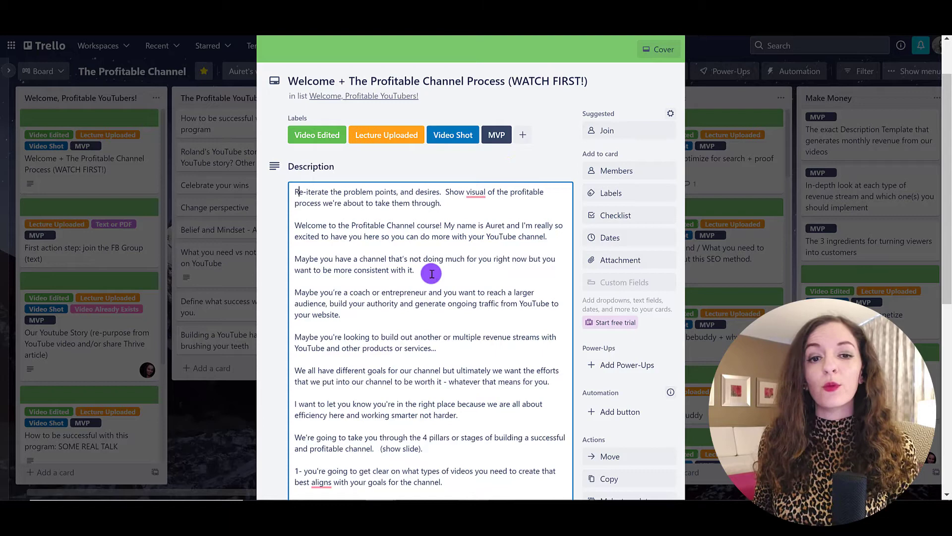
pyautogui.scroll(-1, 404, 268)
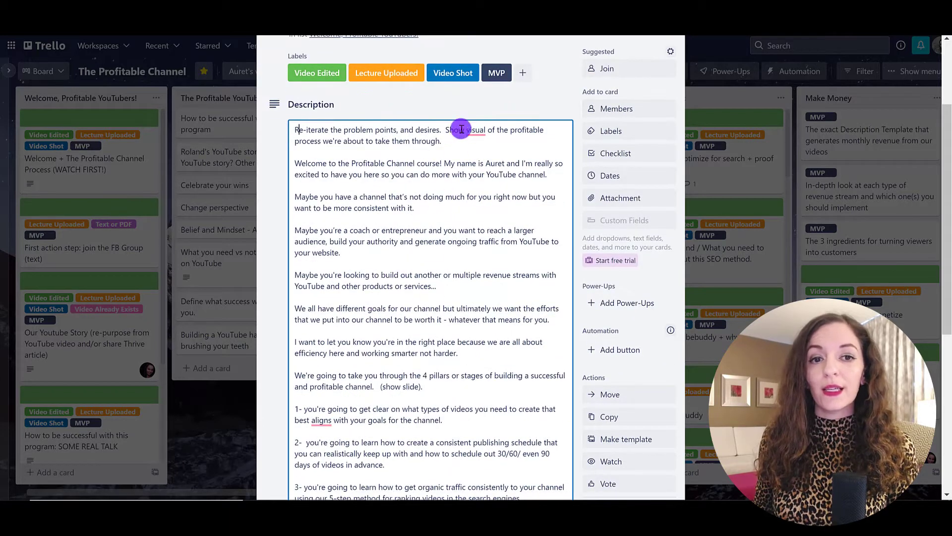
pyautogui.scroll(1, 456, 122)
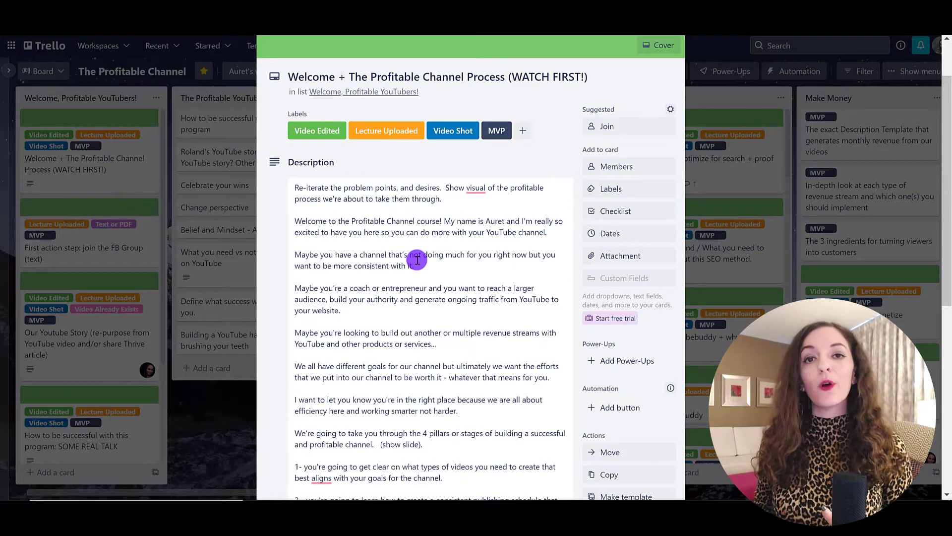
pyautogui.click(633, 260)
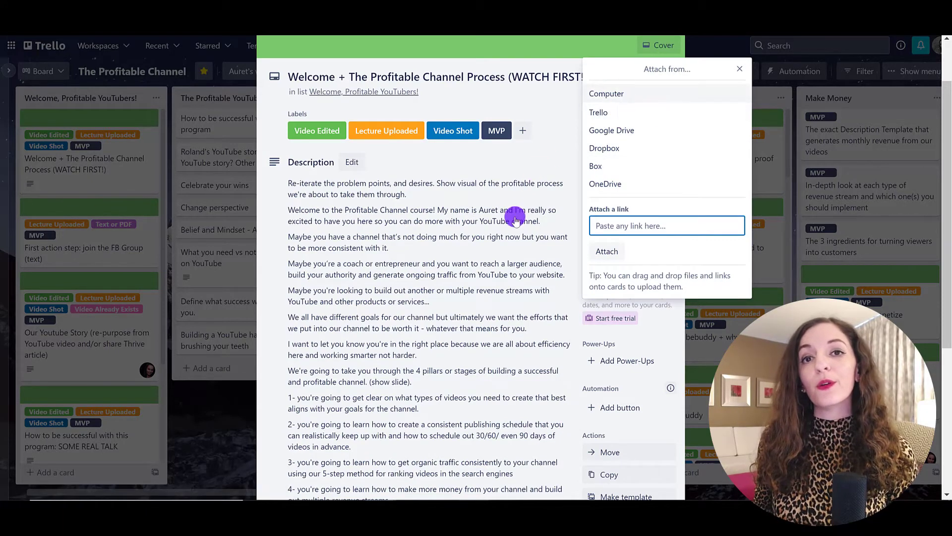
pyautogui.click(516, 217)
pyautogui.hotkey('ctrl', 'a')
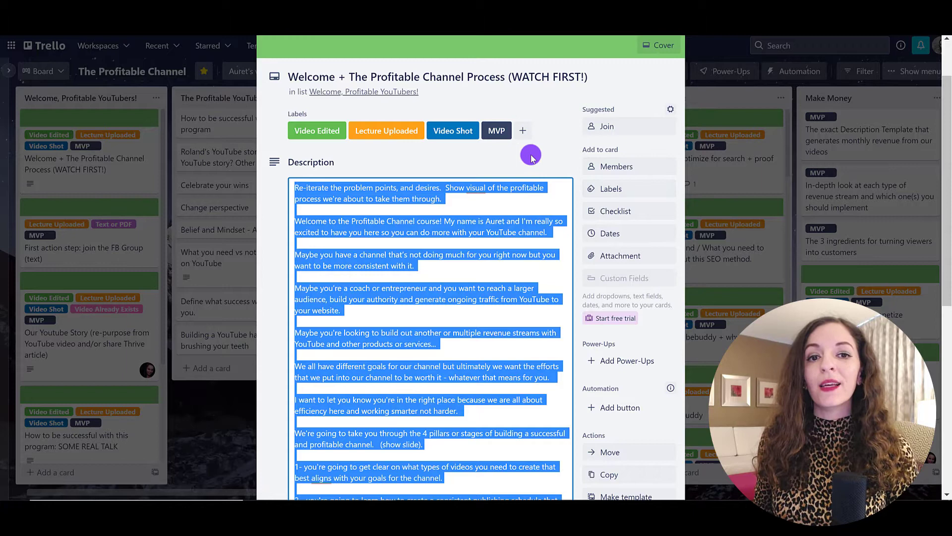
pyautogui.click(570, 162)
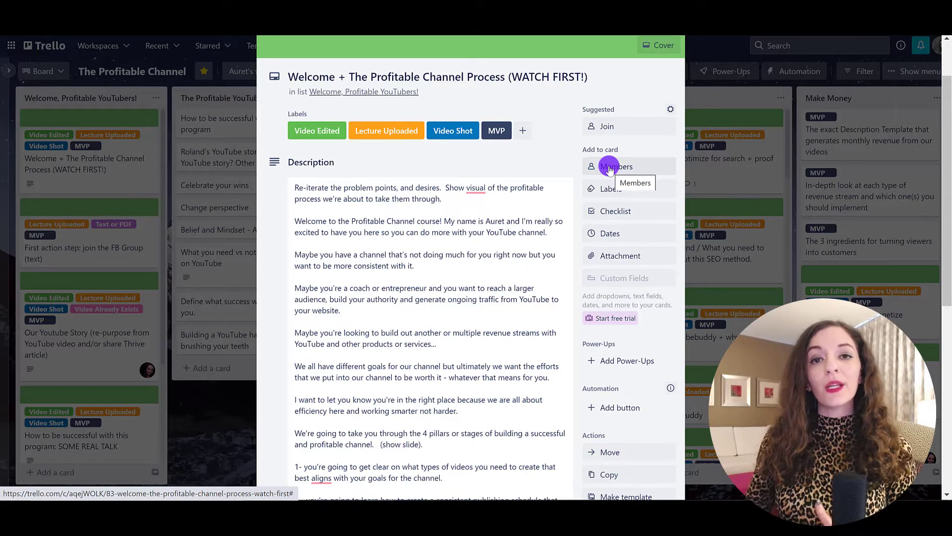
pyautogui.click(609, 167)
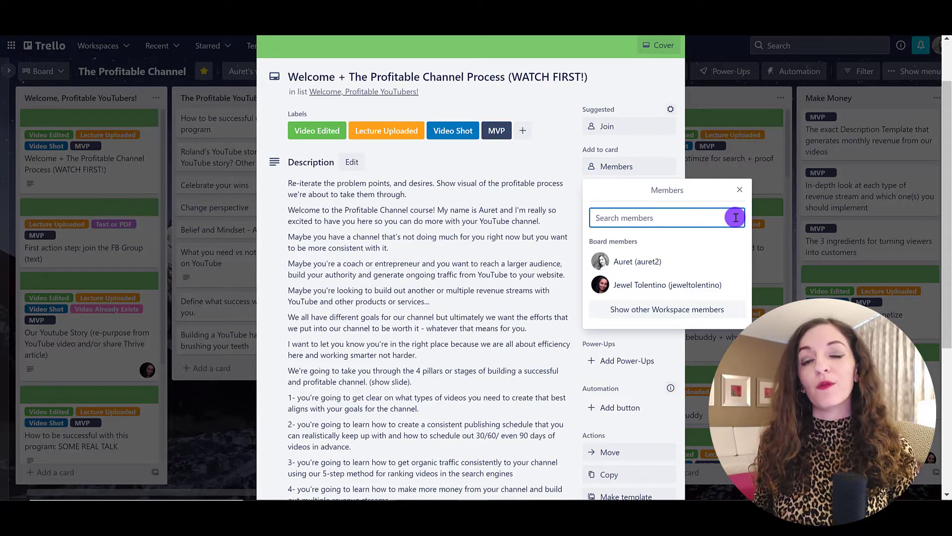
pyautogui.click(496, 165)
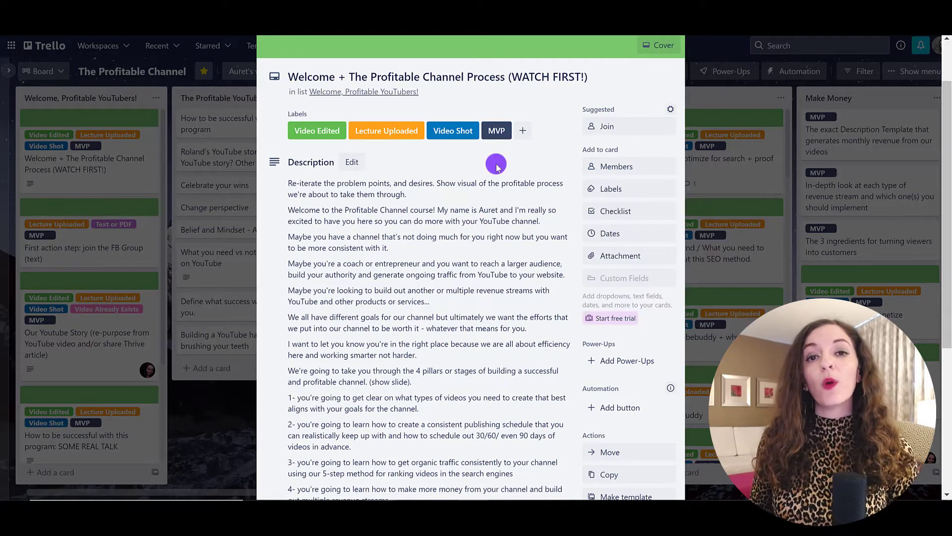
pyautogui.click(617, 233)
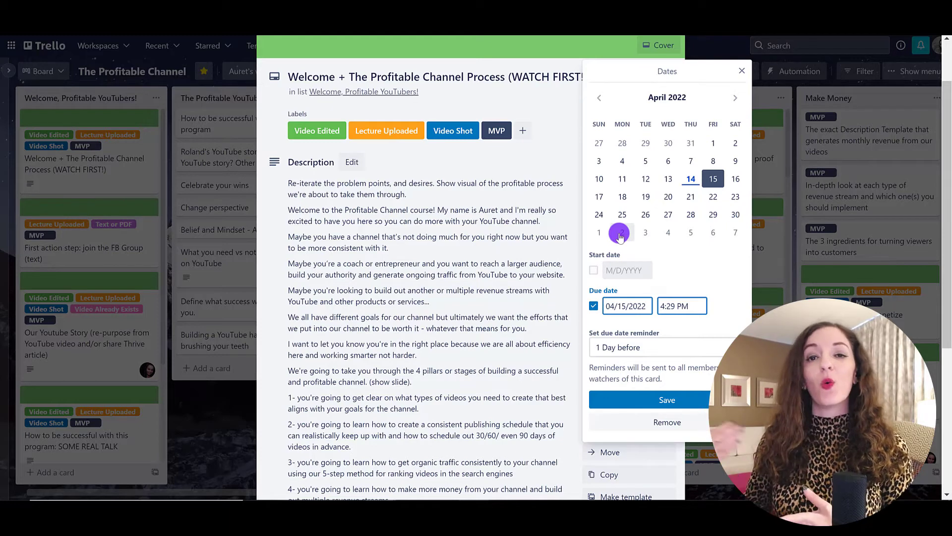
pyautogui.click(486, 168)
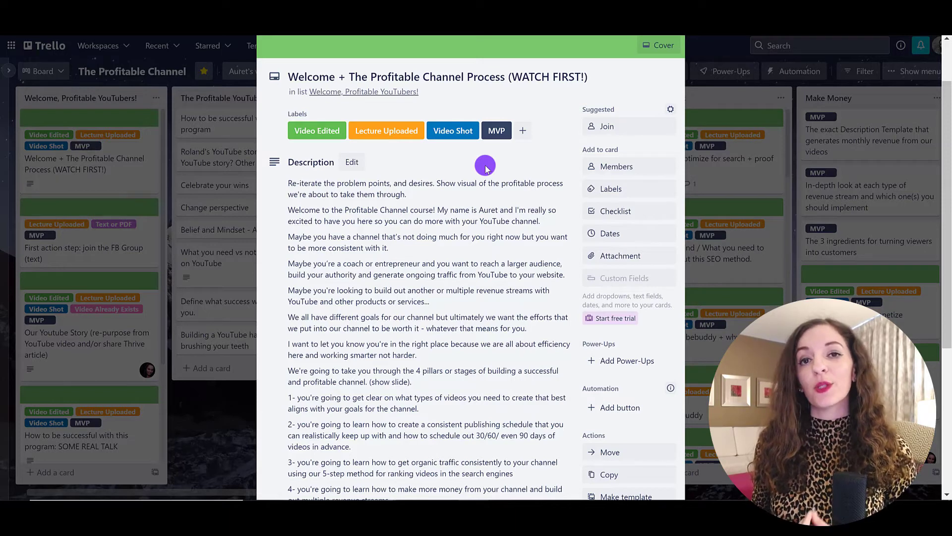
# - Preview the Welcome card's cover colours without changing them, then close the card
pyautogui.scroll(2, 546, 179)
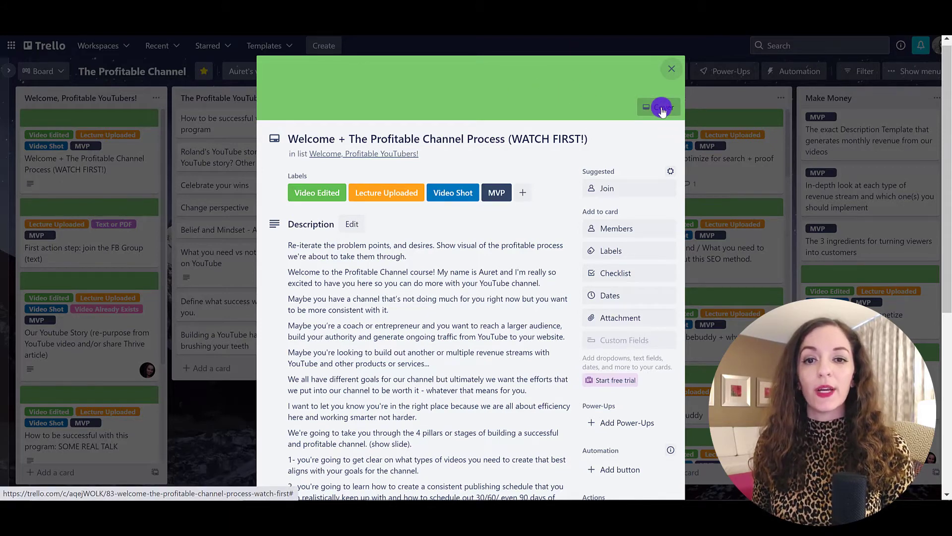
pyautogui.click(662, 110)
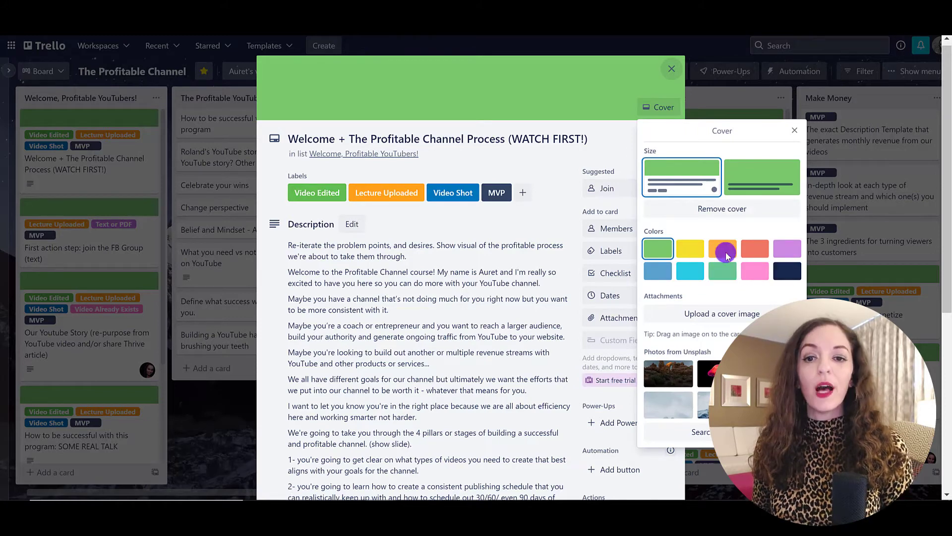
pyautogui.click(669, 72)
pyautogui.click(668, 75)
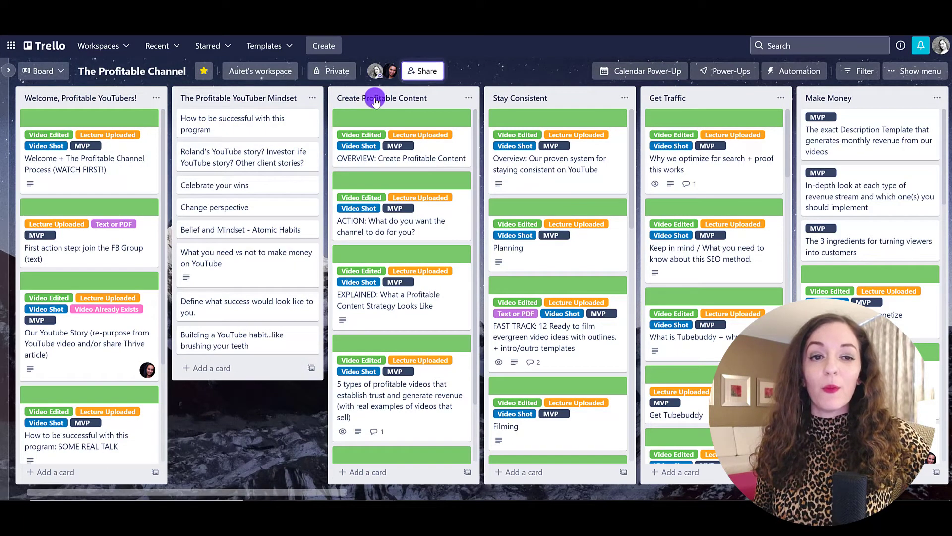
# - Nudge the Mindset and Create Profitable Content lists, then scroll over to the Make Money list
pyautogui.moveTo(251, 98)
pyautogui.mouseDown()
pyautogui.moveTo(249, 108)
pyautogui.moveTo(246, 100)
pyautogui.mouseUp()
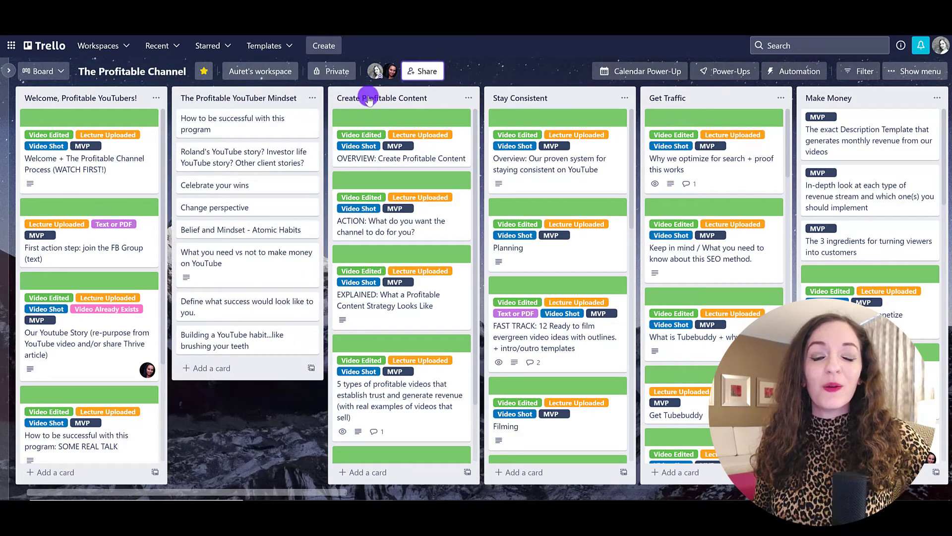
pyautogui.moveTo(393, 96)
pyautogui.mouseDown()
pyautogui.moveTo(409, 102)
pyautogui.moveTo(393, 99)
pyautogui.moveTo(397, 107)
pyautogui.mouseUp()
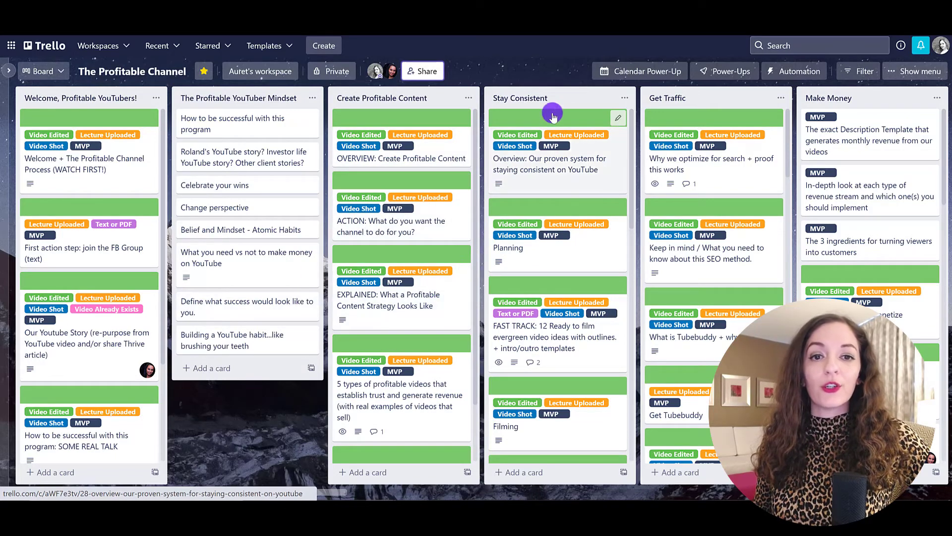
pyautogui.moveTo(318, 489); pyautogui.dragTo(415, 485)
pyautogui.scroll(-1, 574, 328)
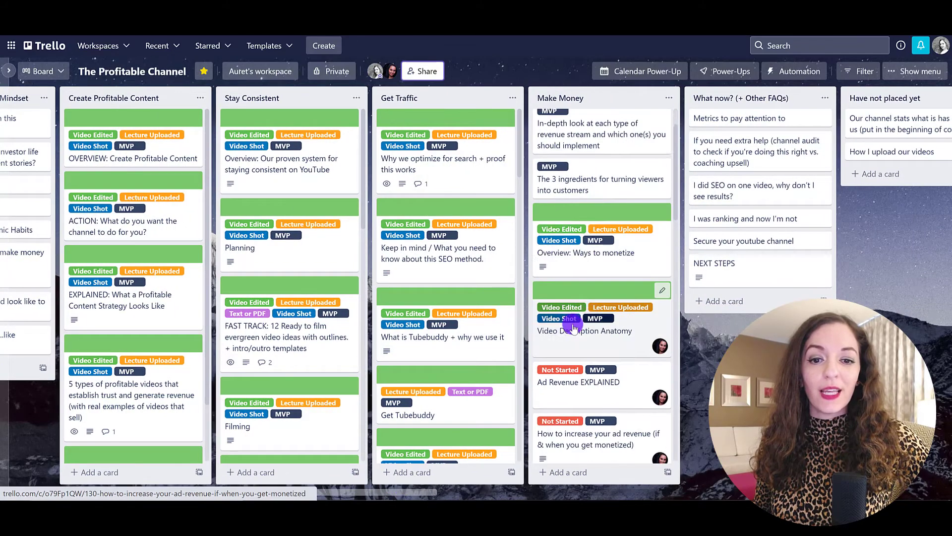
pyautogui.scroll(-4, 574, 327)
pyautogui.scroll(2, 648, 253)
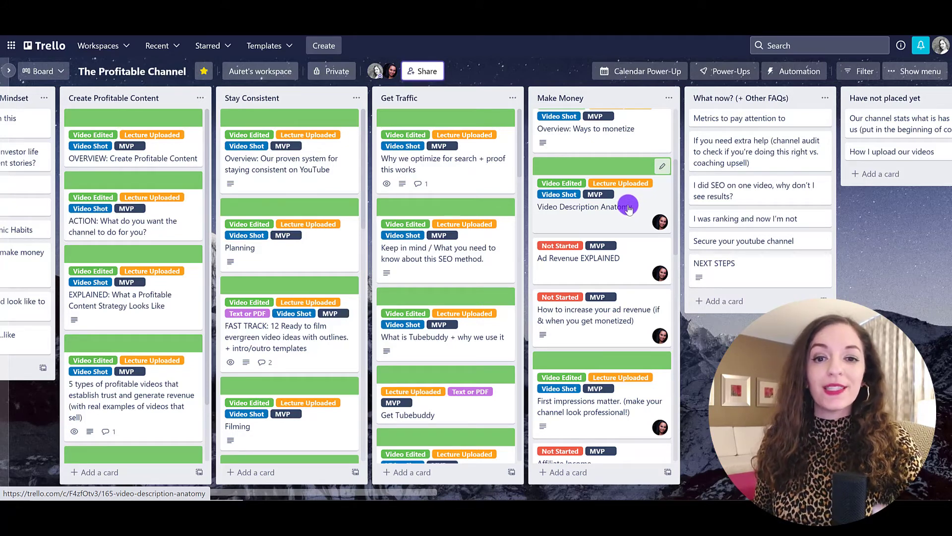
# - Open the Video Description Anatomy card, begin a comment, then close it with Esc
pyautogui.click(629, 208)
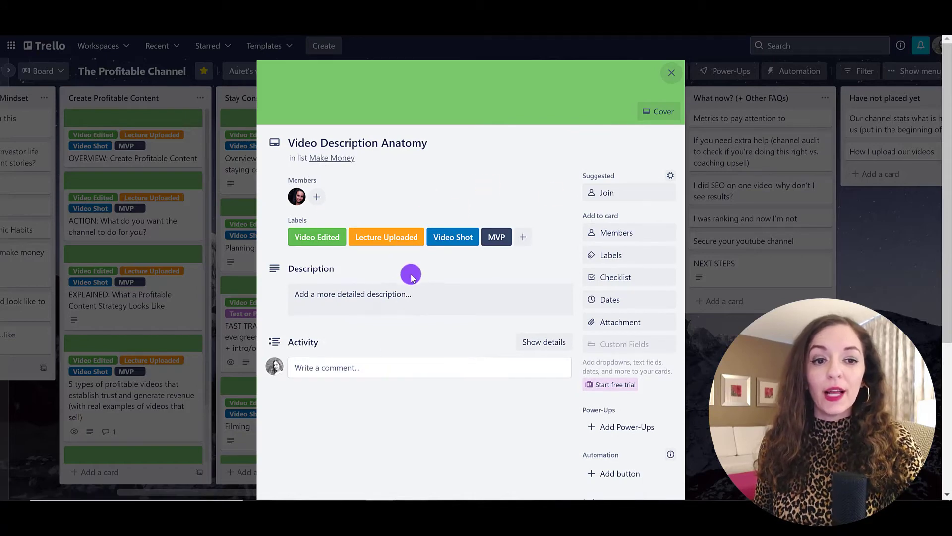
pyautogui.click(330, 371)
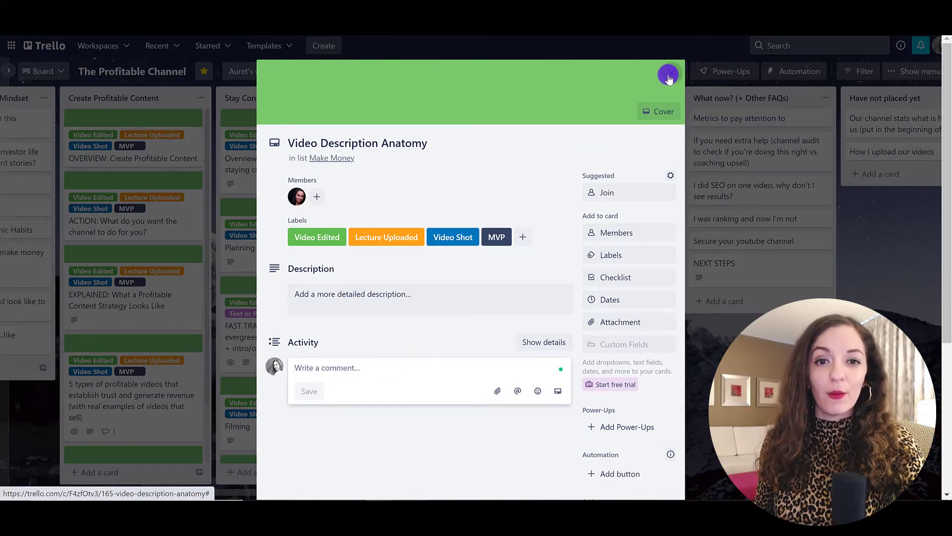
pyautogui.press('Escape')
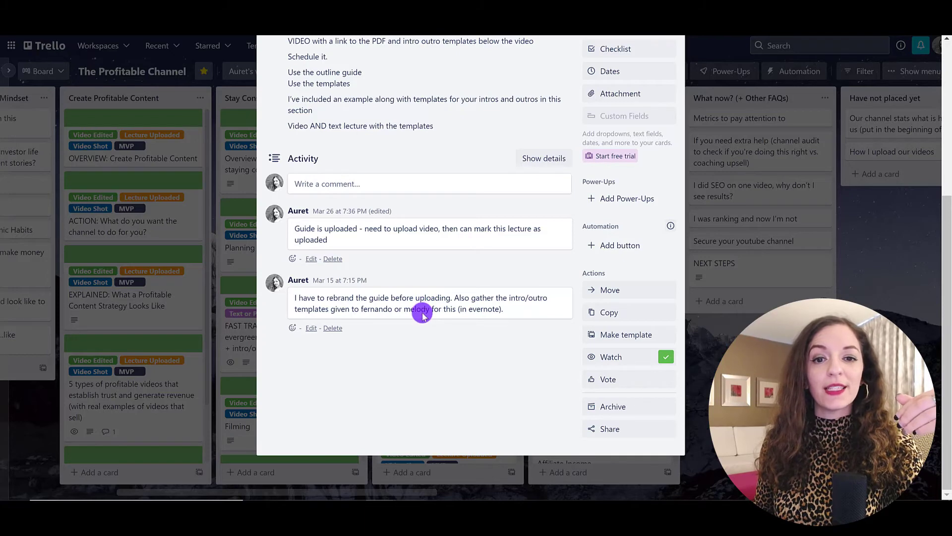
# - Scroll through the FAST TRACK card's comments and close the card
pyautogui.scroll(3, 422, 312)
pyautogui.scroll(3, 422, 313)
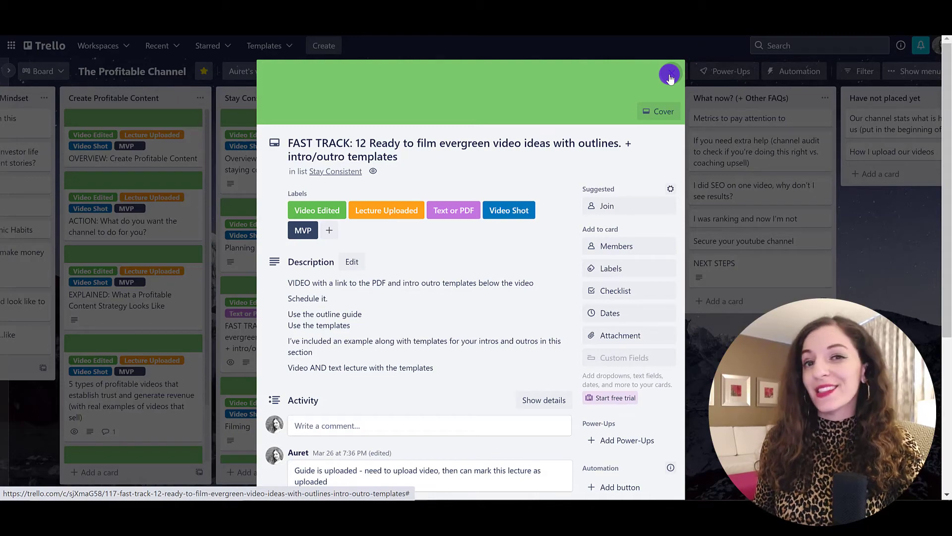
pyautogui.click(669, 77)
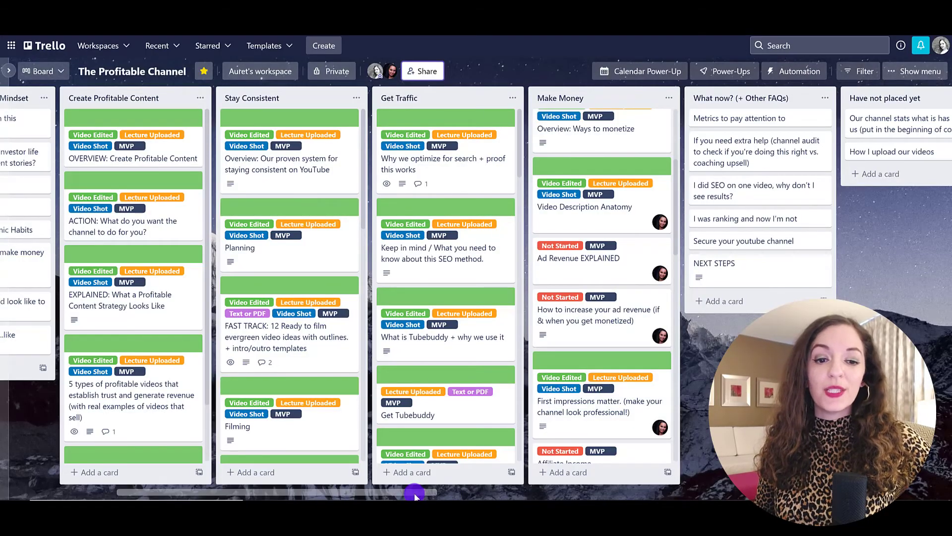
pyautogui.moveTo(426, 492); pyautogui.dragTo(546, 493)
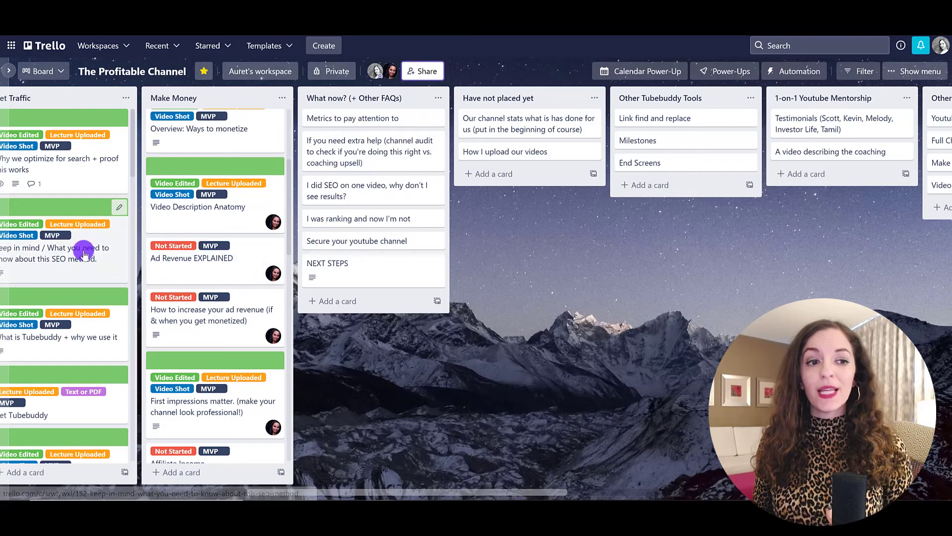
pyautogui.moveTo(438, 490); pyautogui.dragTo(99, 491)
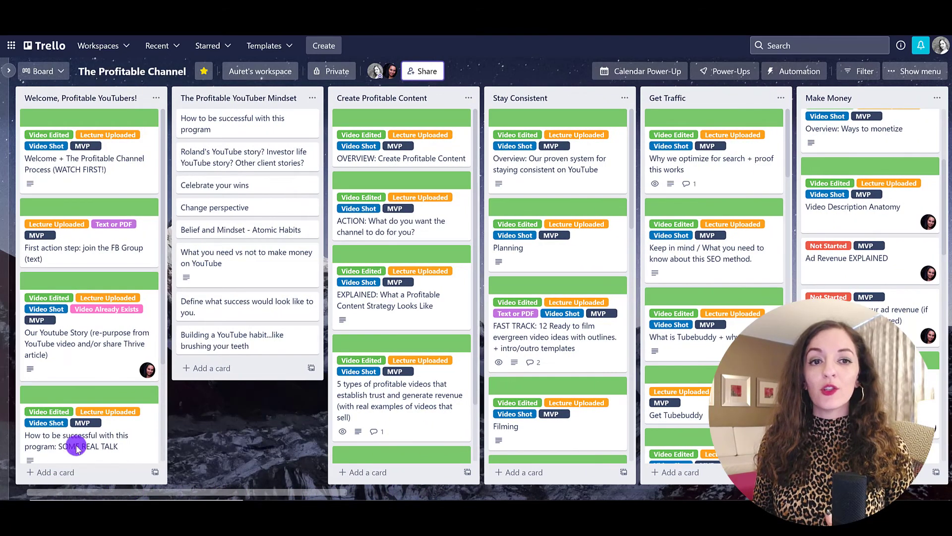